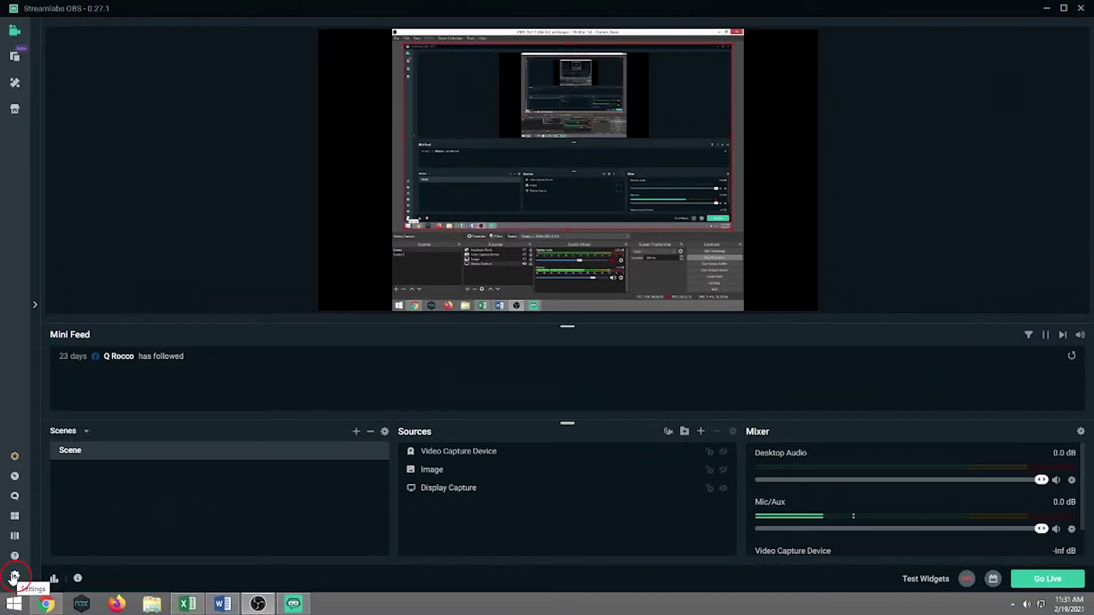
Open Streamlabs OBS Settings at the Output page
left_click(14, 577)
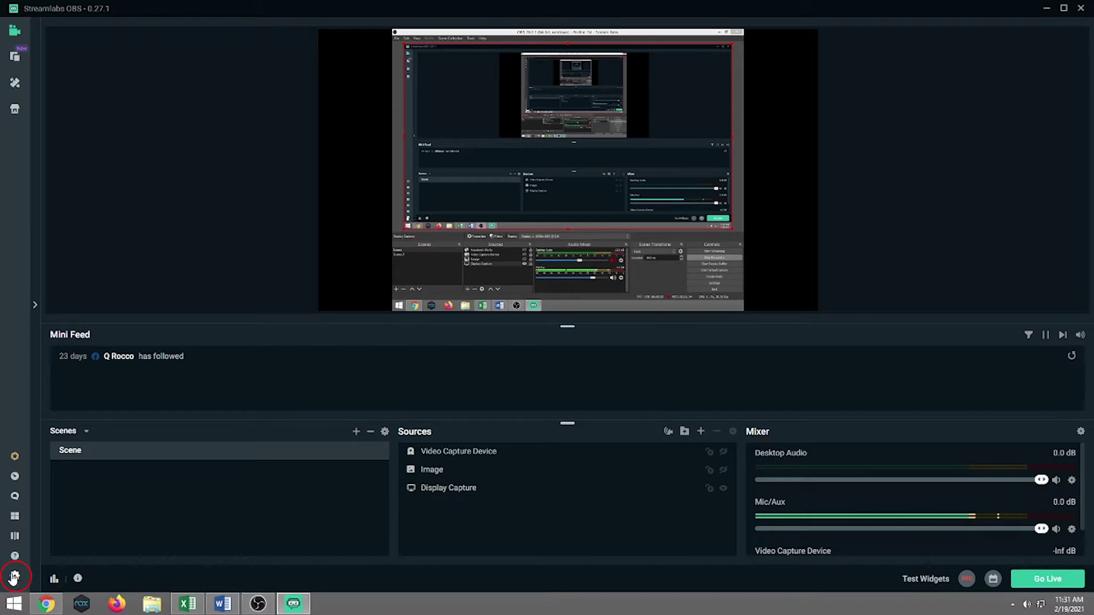
left_click(348, 163)
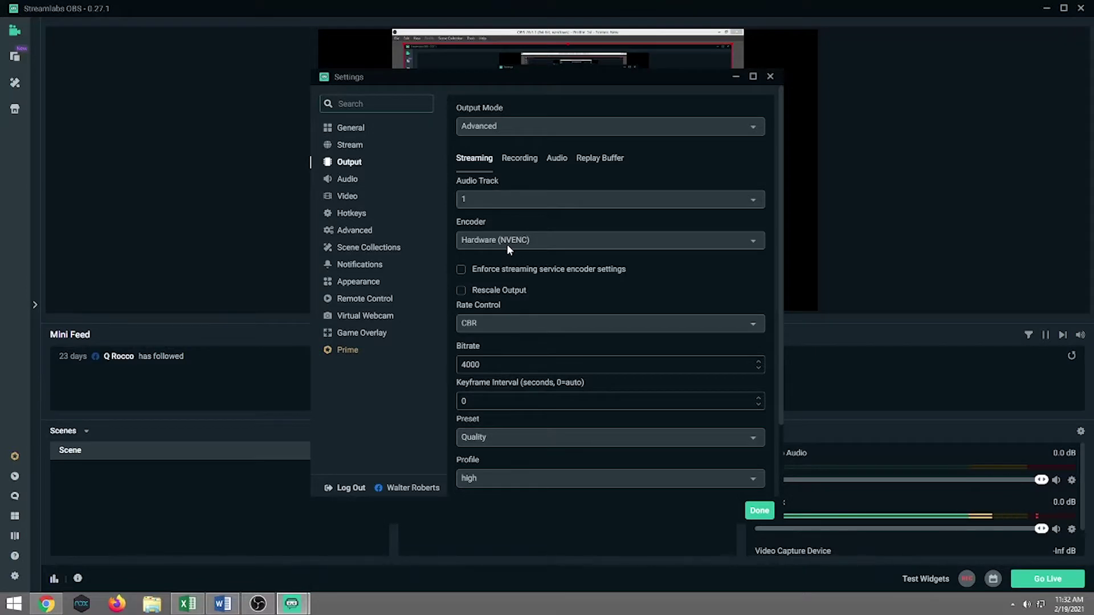
Switch the streaming encoder to Software (x264), then to Hardware (NVENC)
left_click(753, 242)
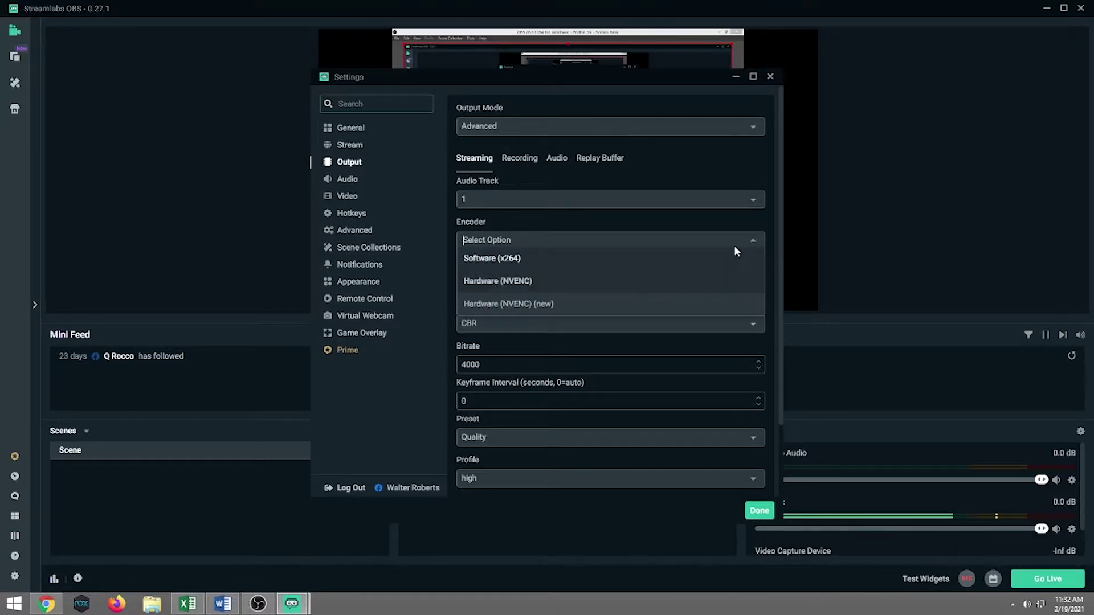
left_click(671, 261)
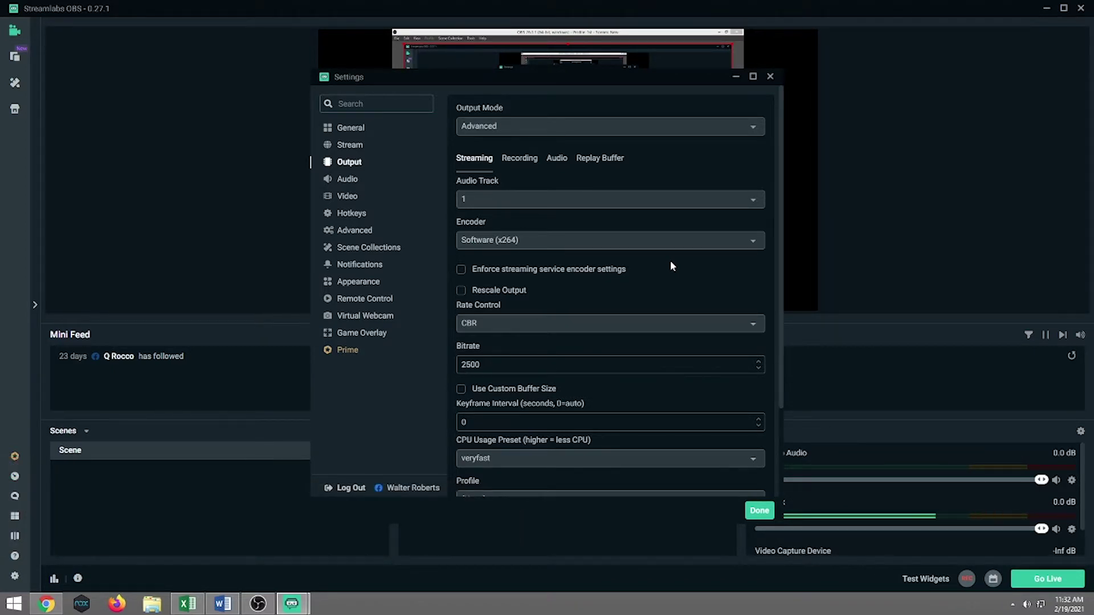
left_click(755, 254)
left_click(719, 282)
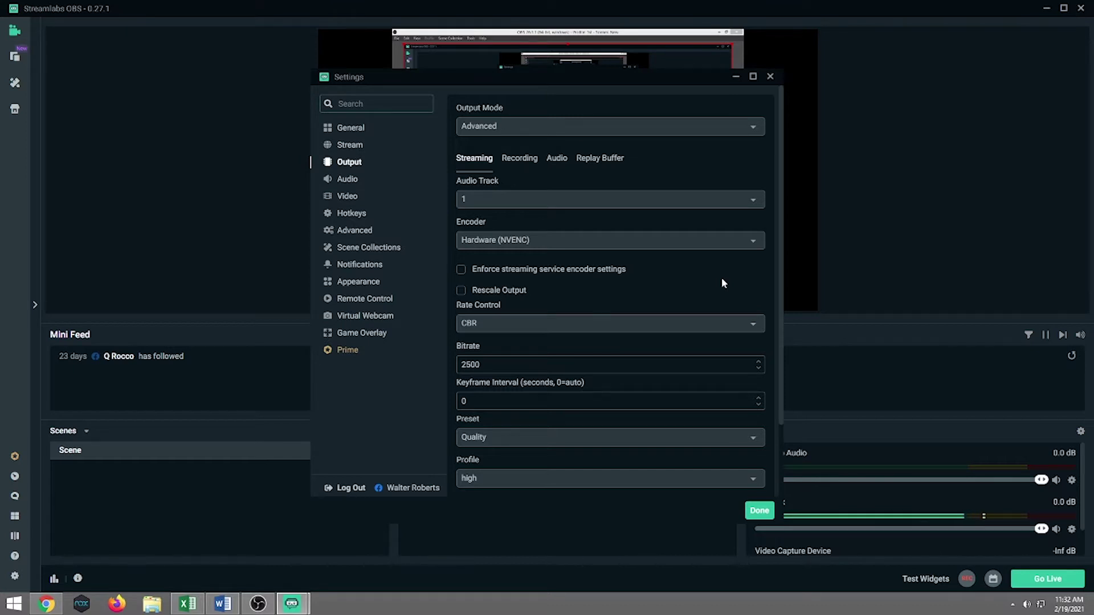
Replace the 2500 bitrate, trying 4000 and 3000, settle on 6000, and save
left_click_drag(482, 365, 449, 367)
type("60")
key("BackSpace")
key("BackSpace")
key("BackSpace")
key("BackSpace")
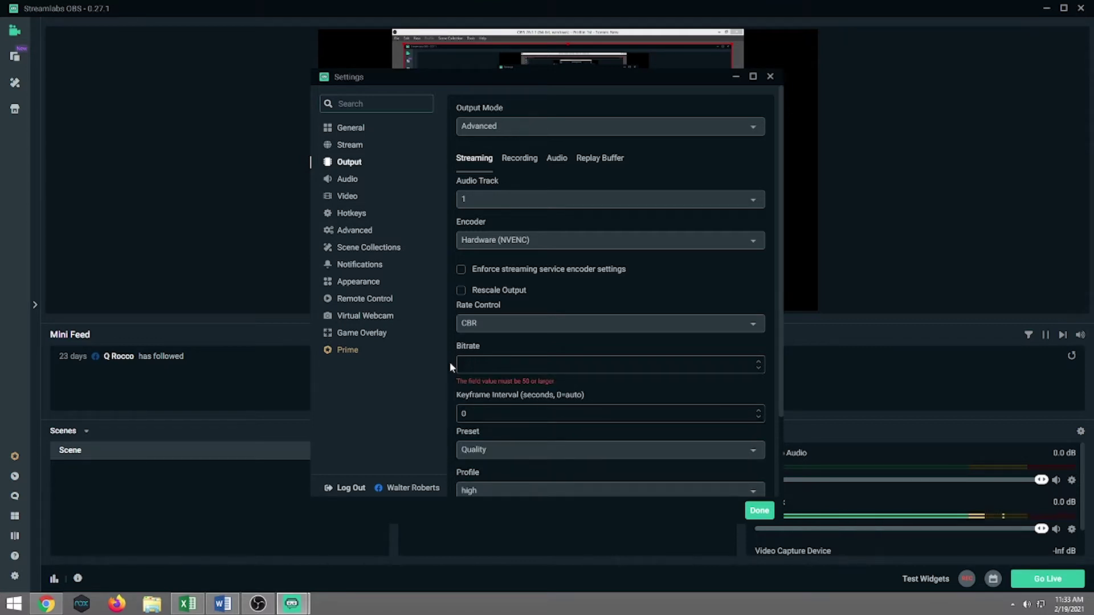
type("4000")
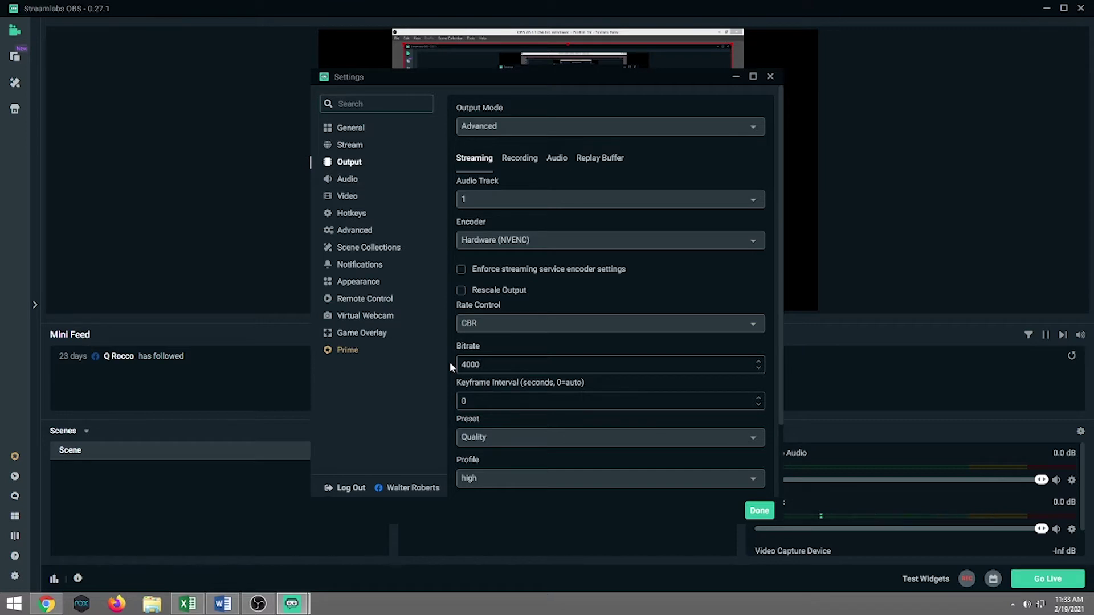
key("BackSpace")
key("BackSpace")
key("BackSpace")
key("BackSpace")
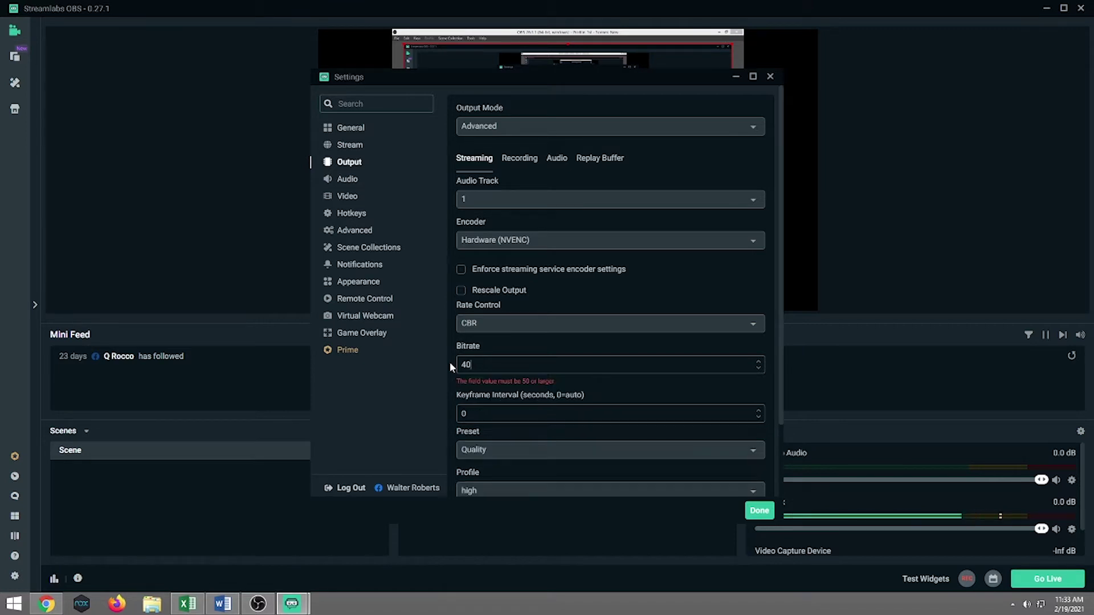
type("3000")
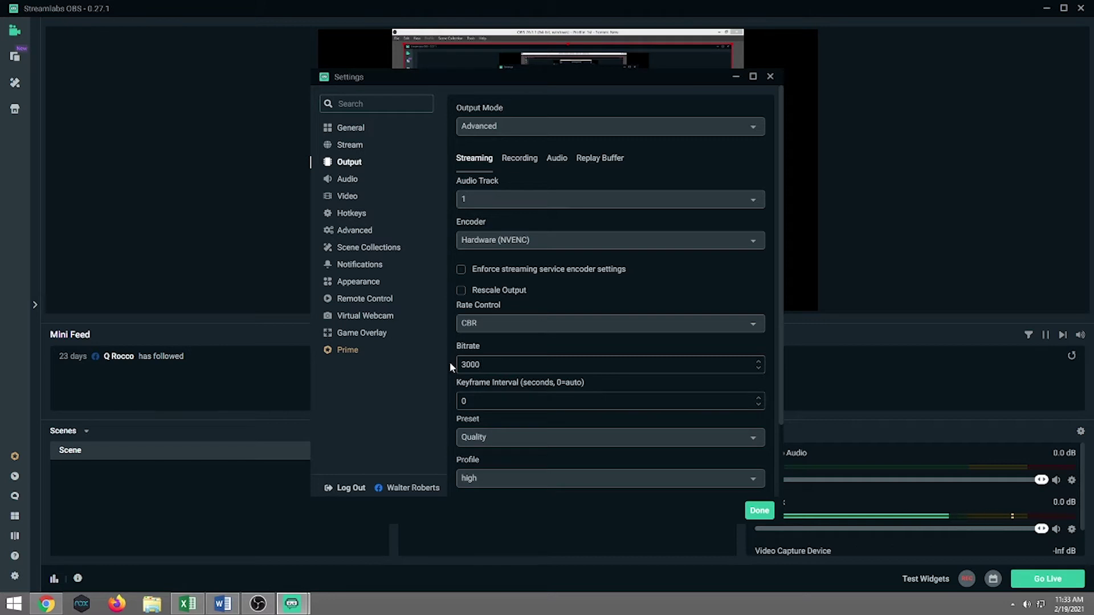
key("BackSpace")
key("BackSpace")
key("BackSpace")
key("BackSpace")
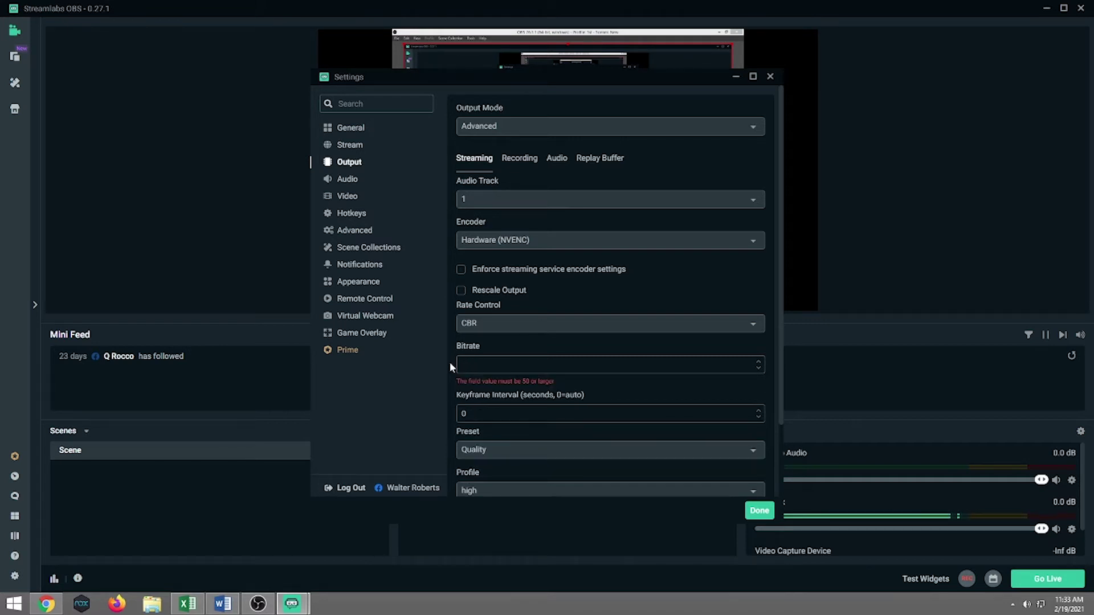
type("6000")
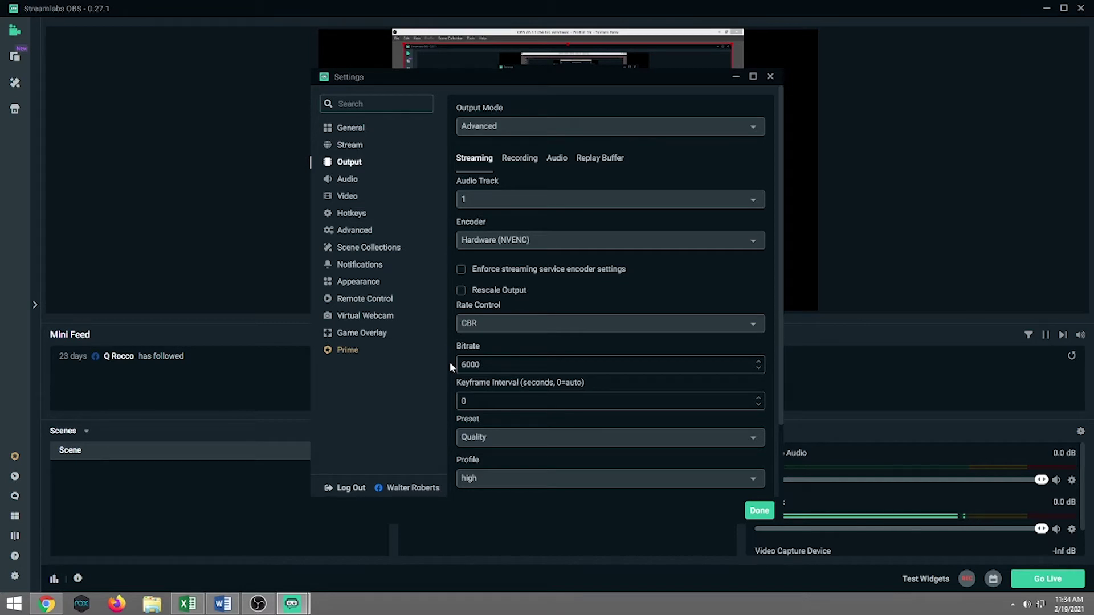
left_click(755, 510)
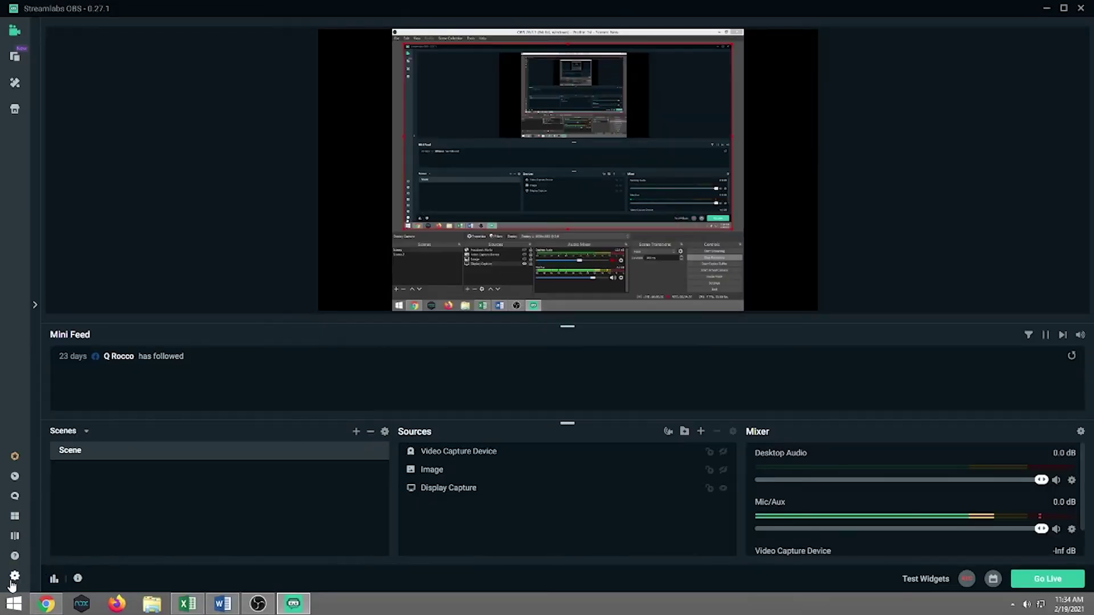
left_click(12, 584)
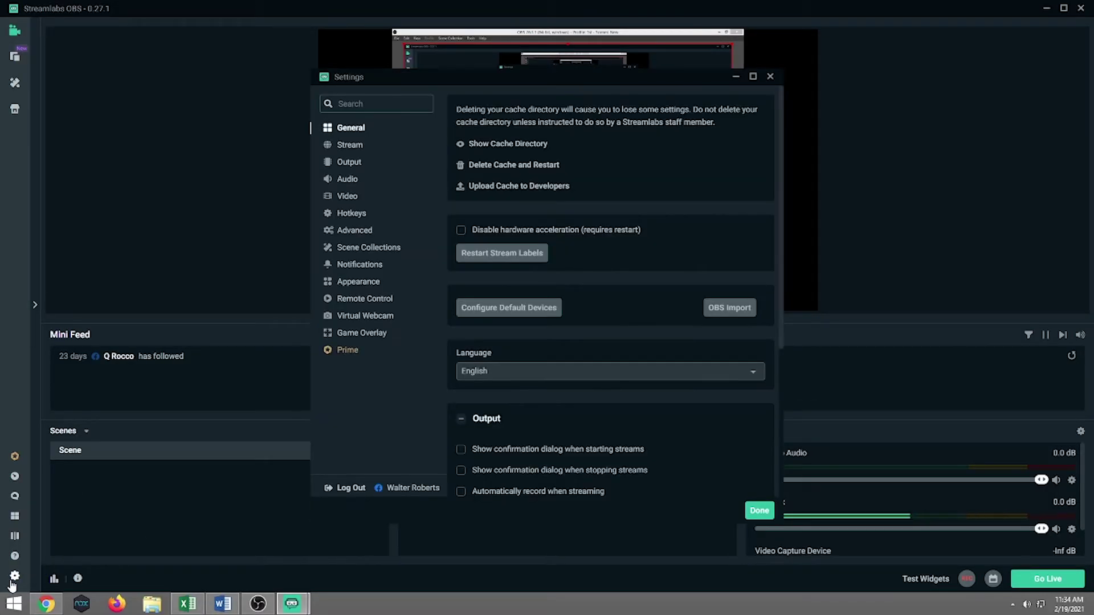
left_click(349, 197)
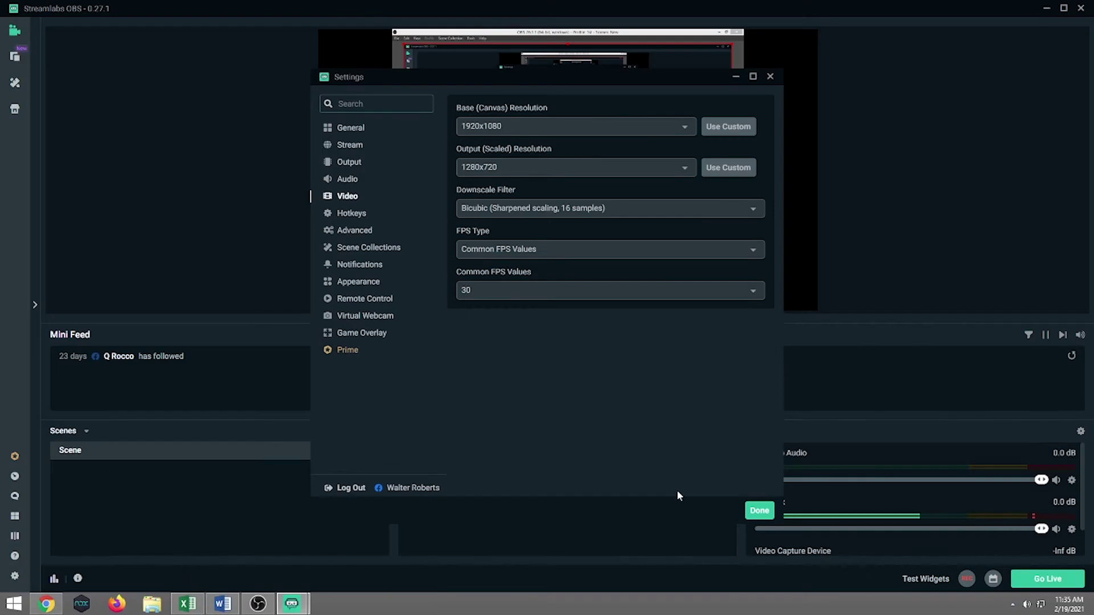
left_click(754, 512)
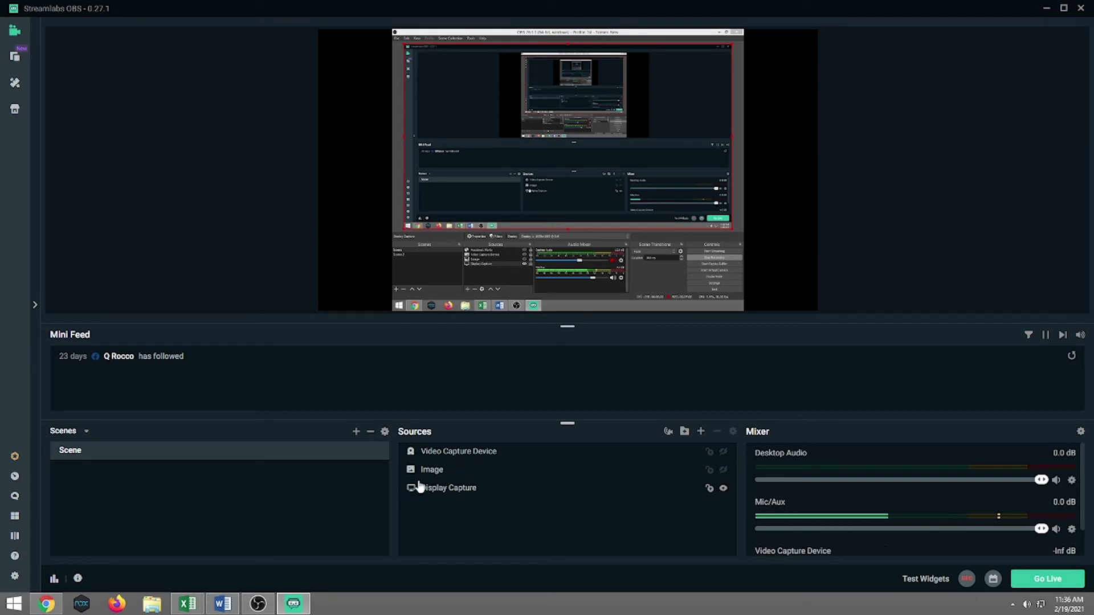
Delete the Image source from the scene's Sources and confirm the removal
left_click(434, 475)
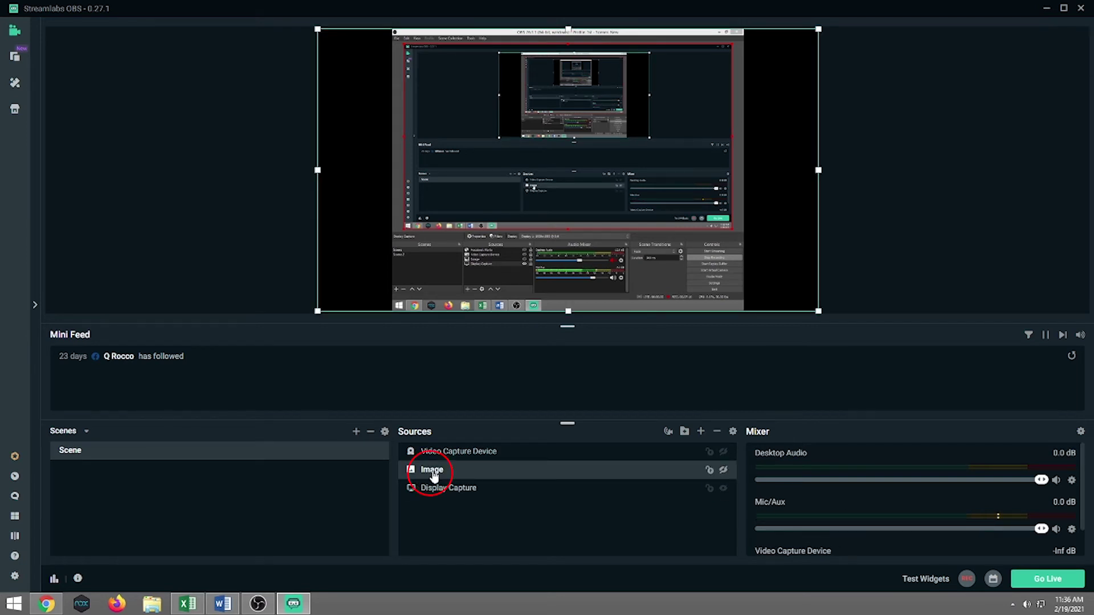
right_click(434, 476)
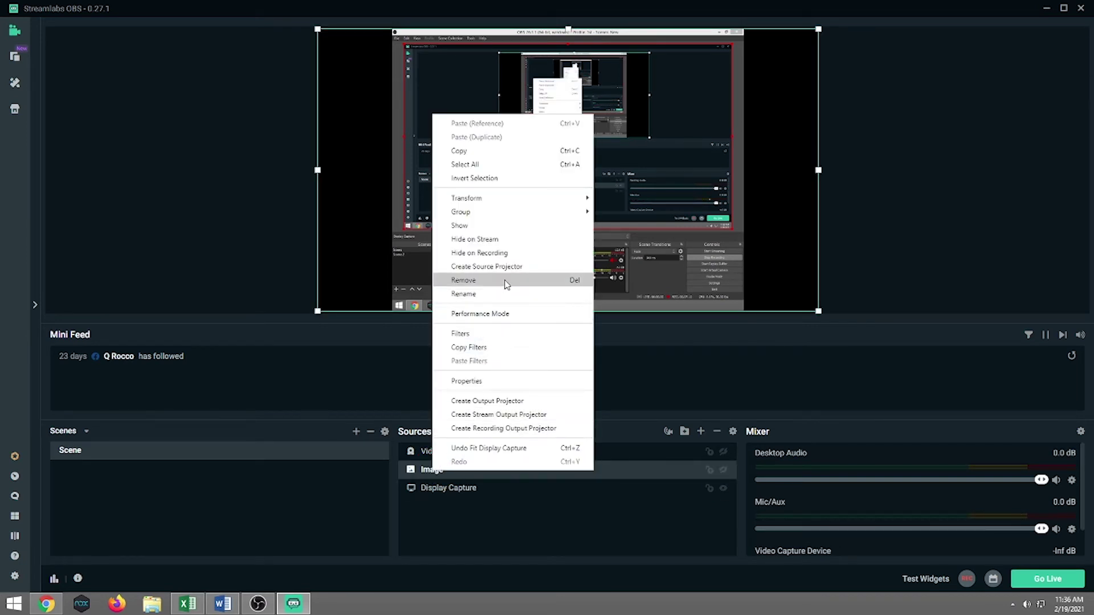
left_click(505, 280)
left_click(580, 303)
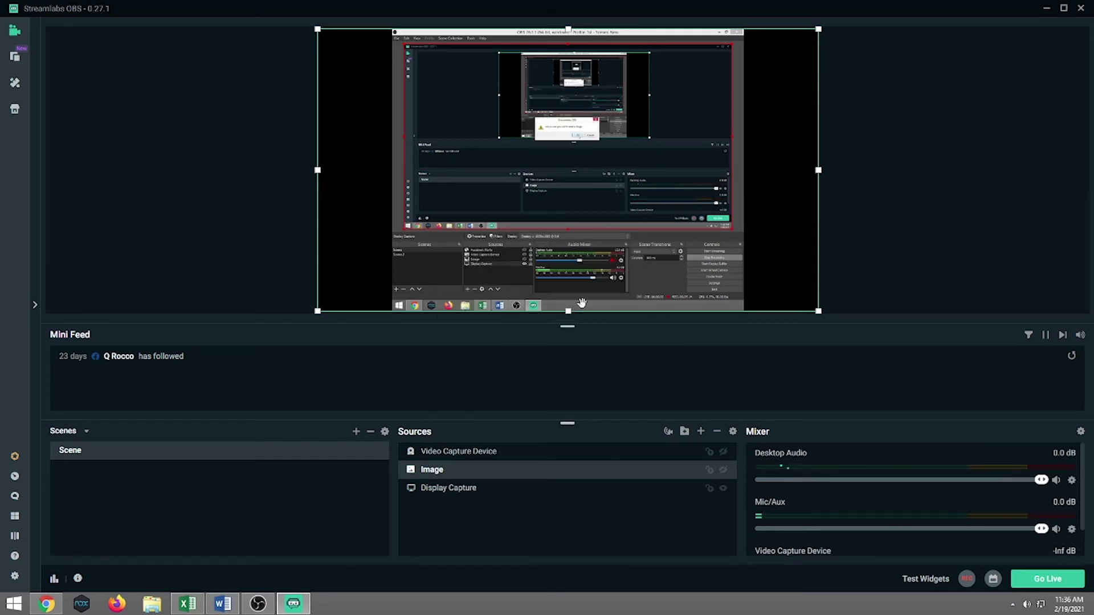